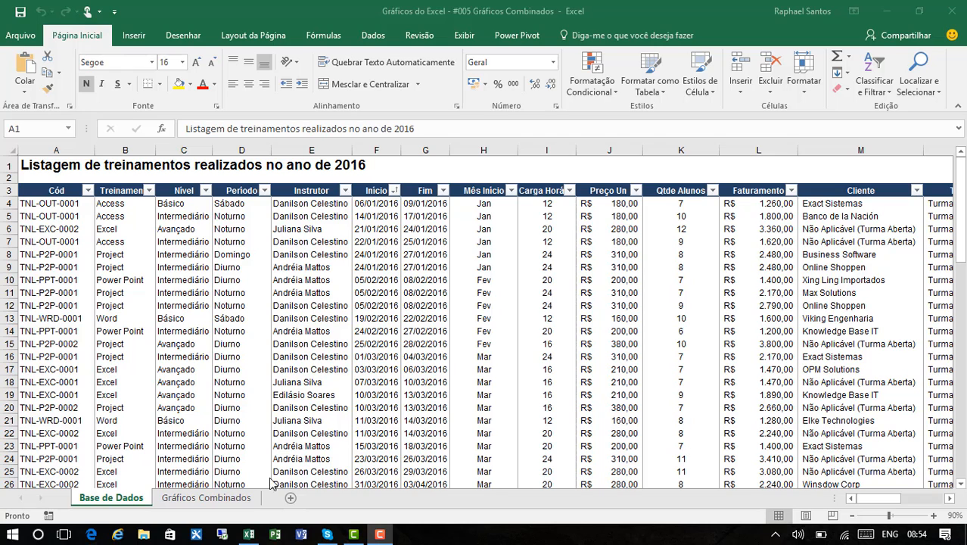
# On the Gráficos Combinados sheet, insert a 2D clustered column chart from B7:D19 and fit it beside the first table
pyautogui.click(213, 502)
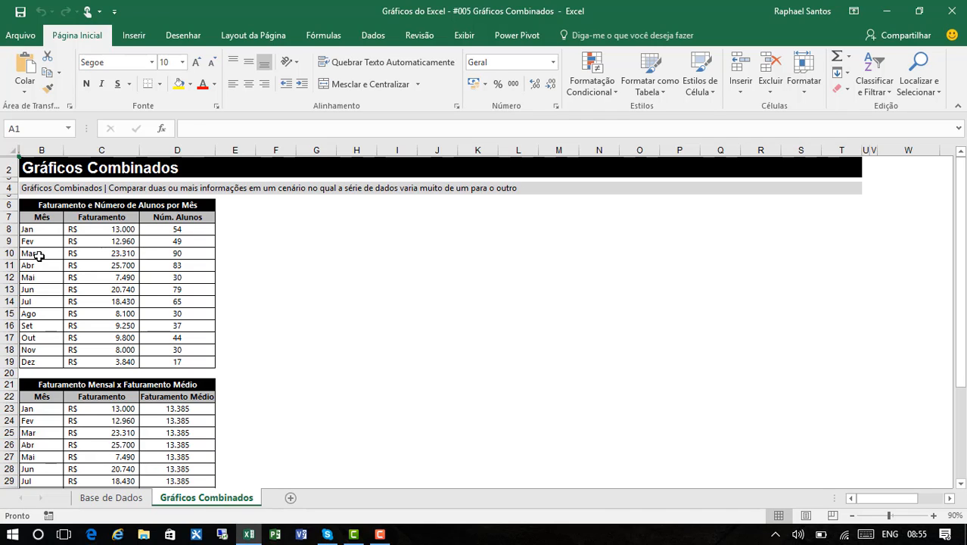
pyautogui.moveTo(44, 229); pyautogui.dragTo(198, 229)
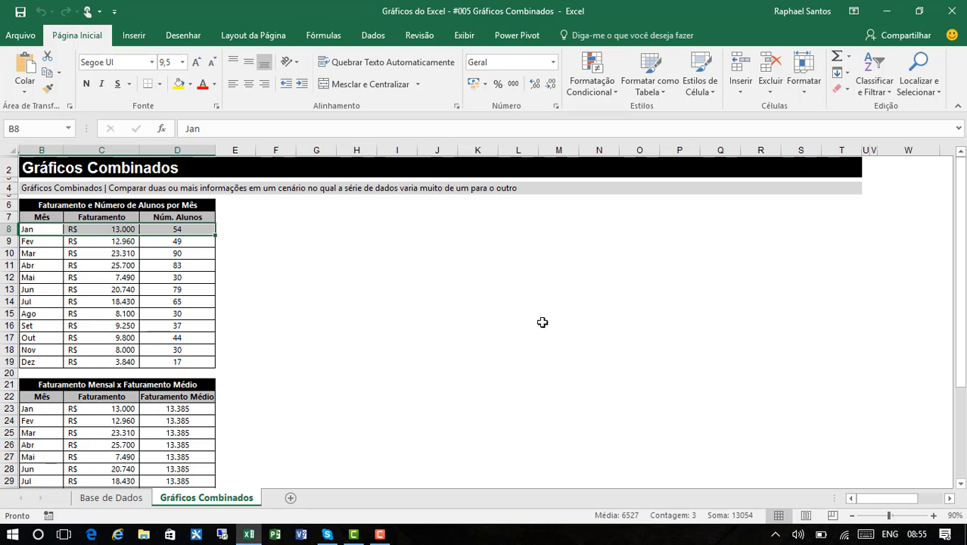
pyautogui.moveTo(43, 218); pyautogui.dragTo(203, 362)
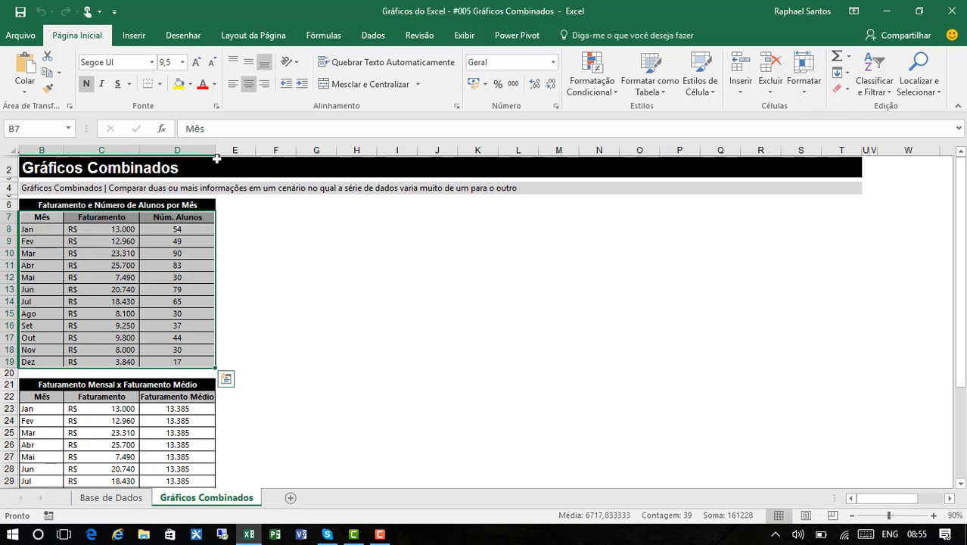
pyautogui.click(134, 34)
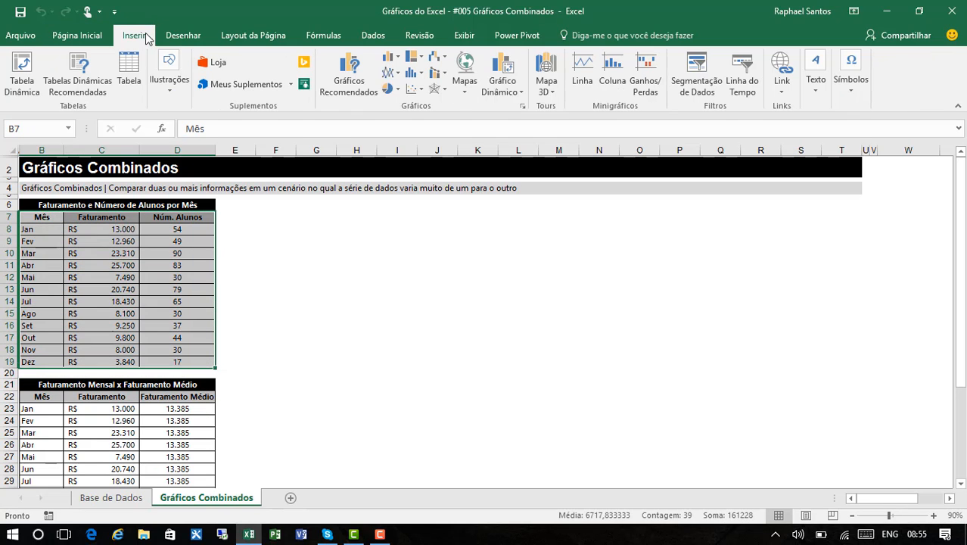
pyautogui.click(388, 60)
pyautogui.click(397, 100)
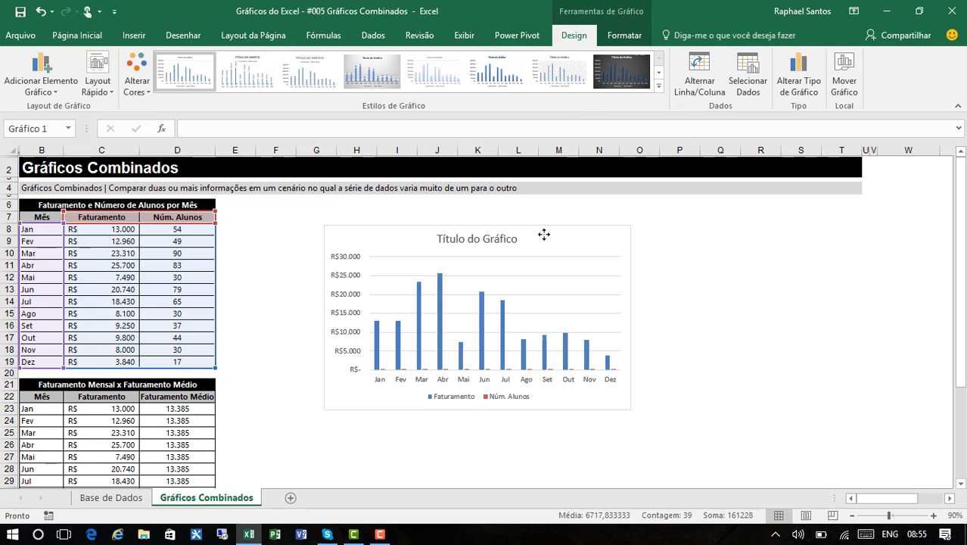
pyautogui.moveTo(544, 234); pyautogui.dragTo(456, 210)
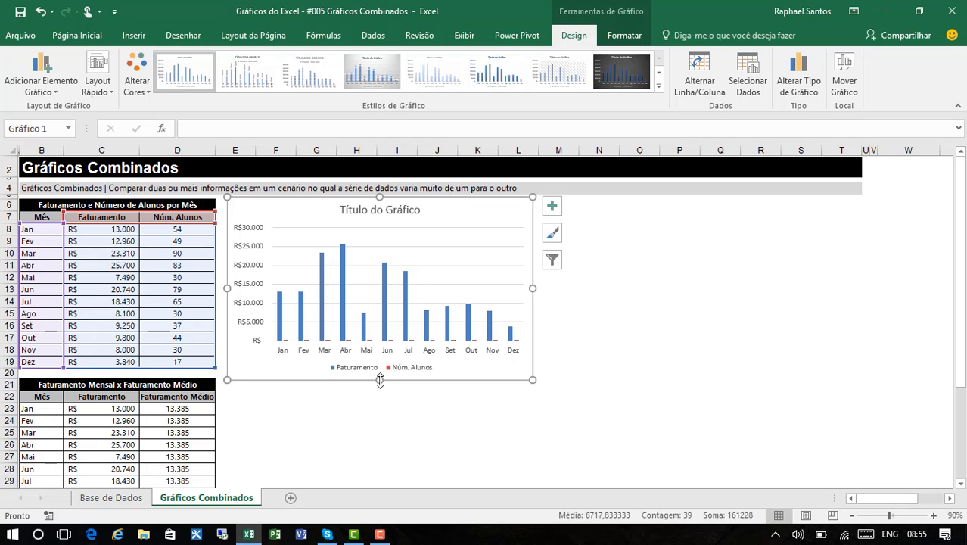
pyautogui.moveTo(380, 380); pyautogui.dragTo(383, 370)
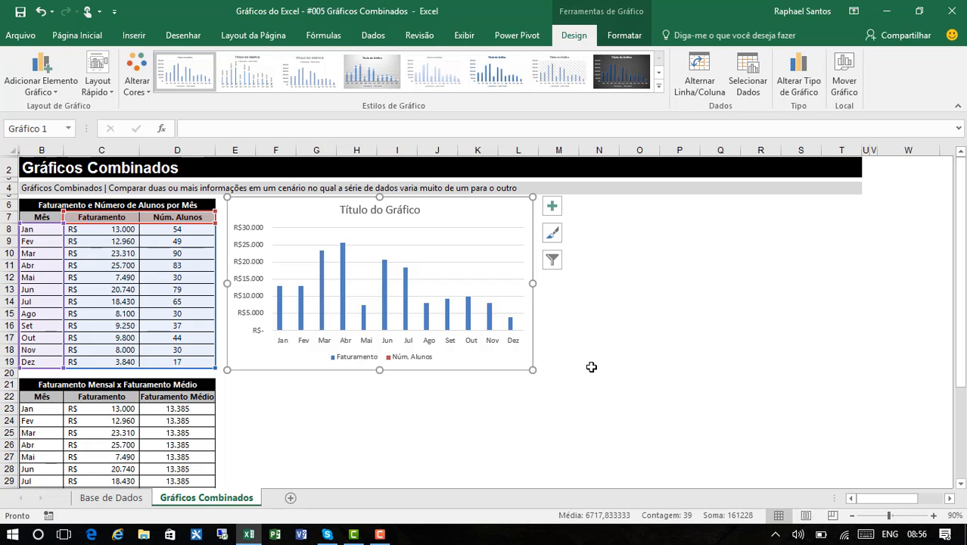
# Change the chart to a combination with Faturamento as clustered columns and Núm. Alunos as a line on the secondary axis
pyautogui.click(794, 83)
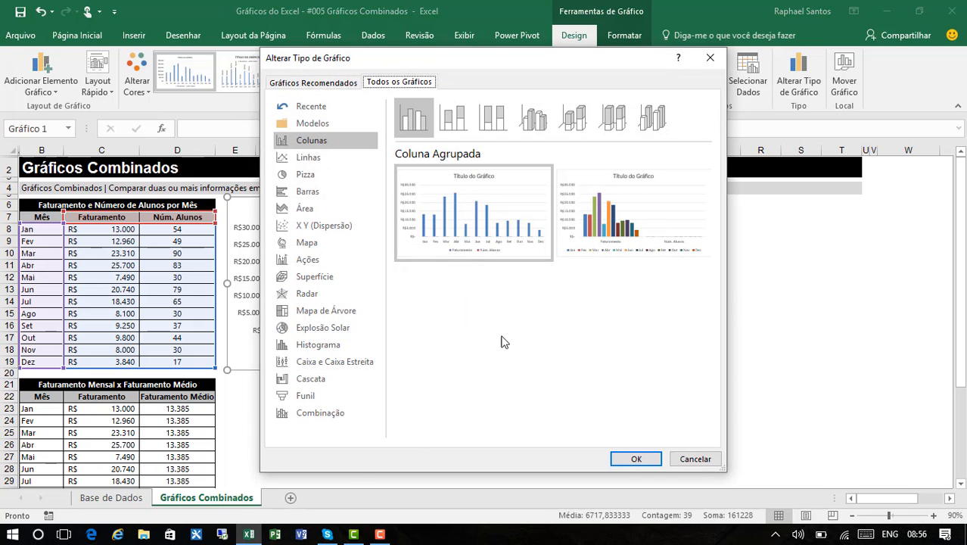
pyautogui.click(314, 416)
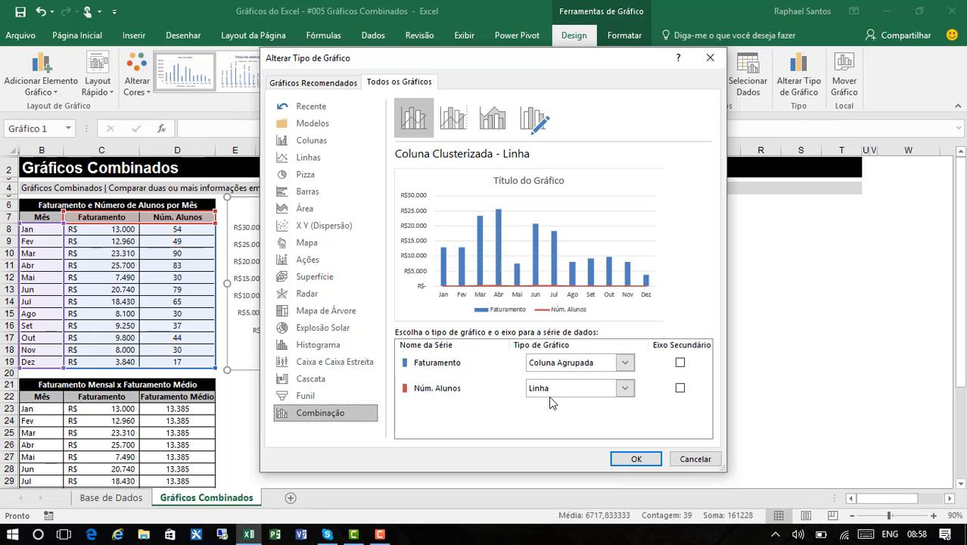
pyautogui.click(681, 389)
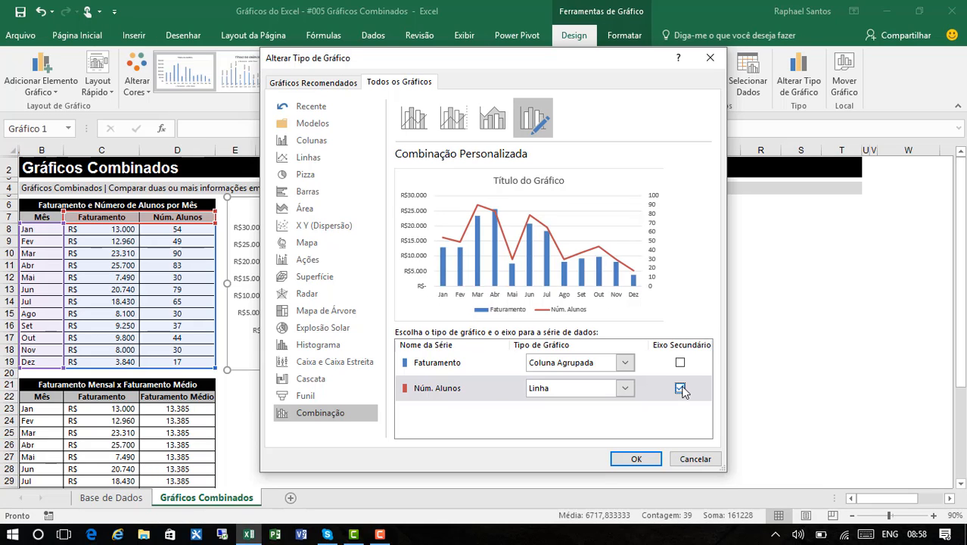
pyautogui.click(642, 459)
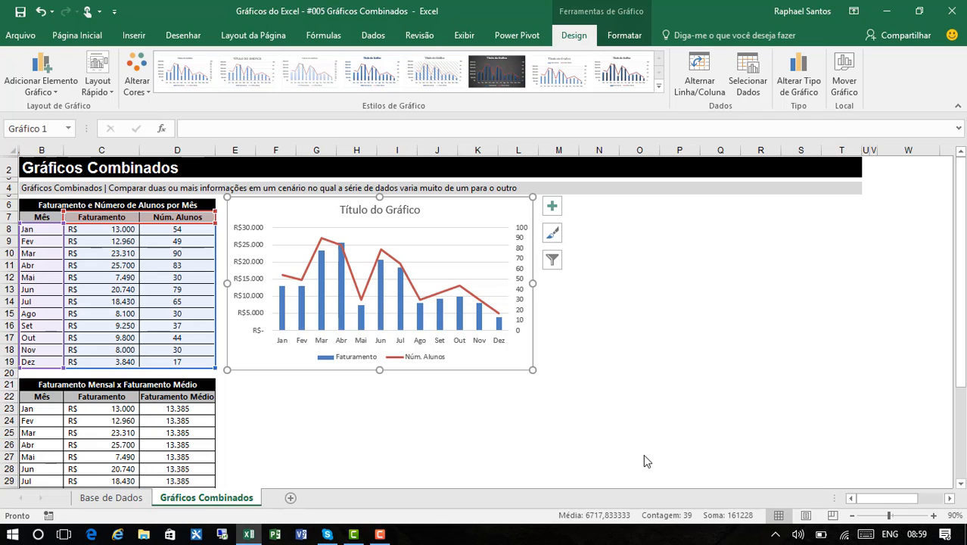
pyautogui.click(644, 456)
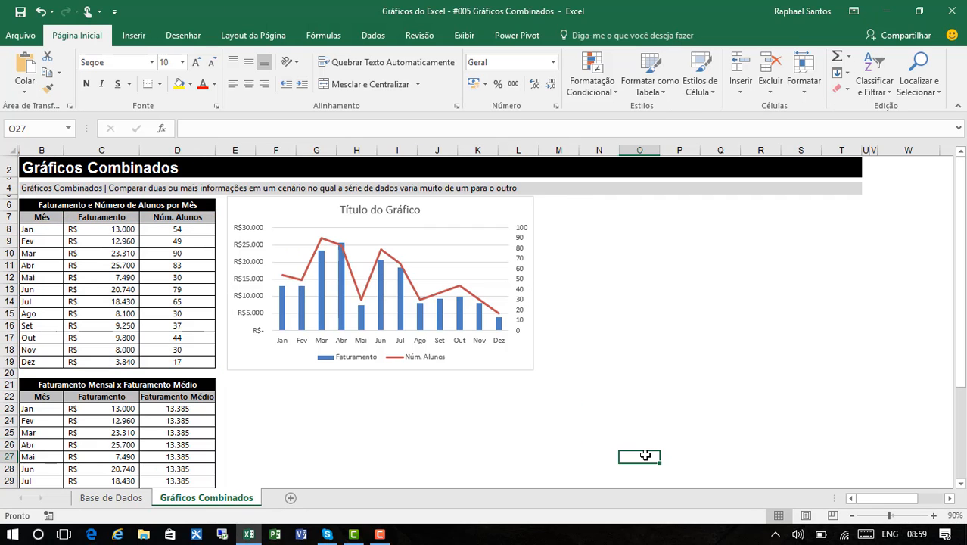
# Inspect the formula in the January Faturamento Médio cell, D23, of the second table
pyautogui.scroll(-3, 645, 455)
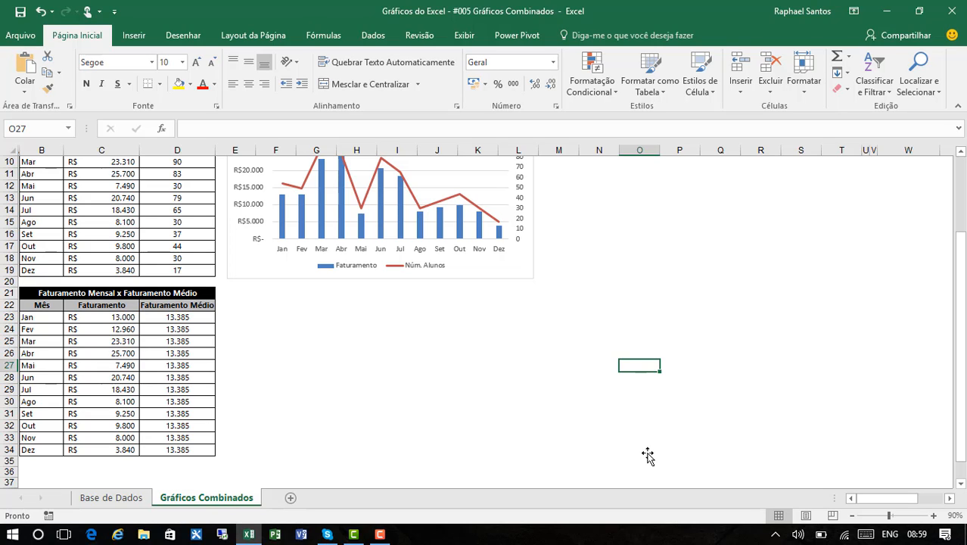
pyautogui.click(168, 316)
pyautogui.press('F2')
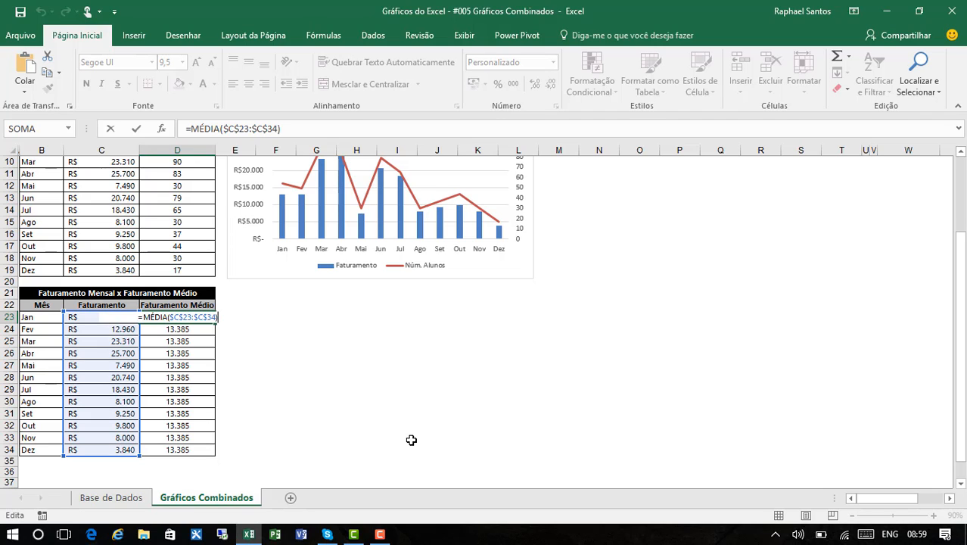
pyautogui.press('Escape')
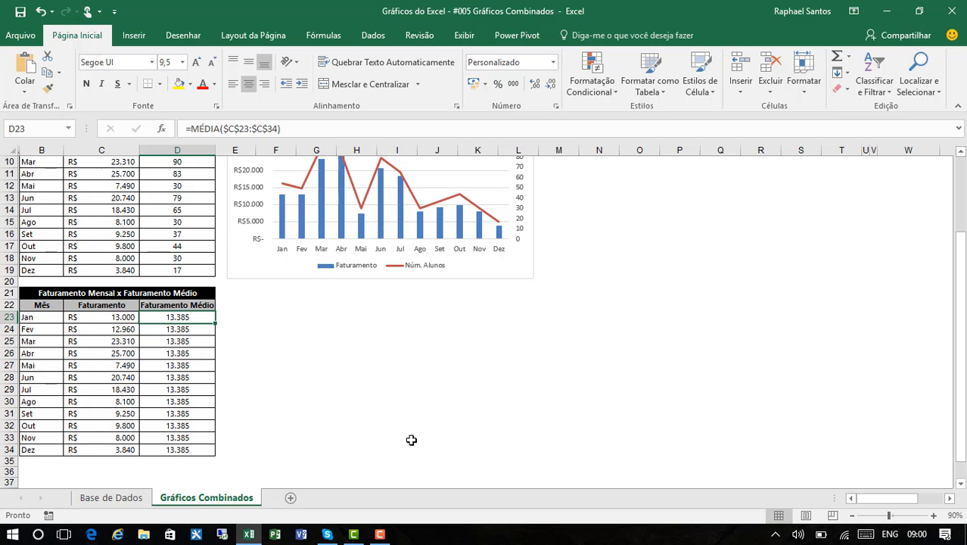
# Insert a 2D clustered column chart from B22:D34 and place it beside the Faturamento Mensal x Faturamento Médio table
pyautogui.moveTo(42, 304); pyautogui.dragTo(201, 411)
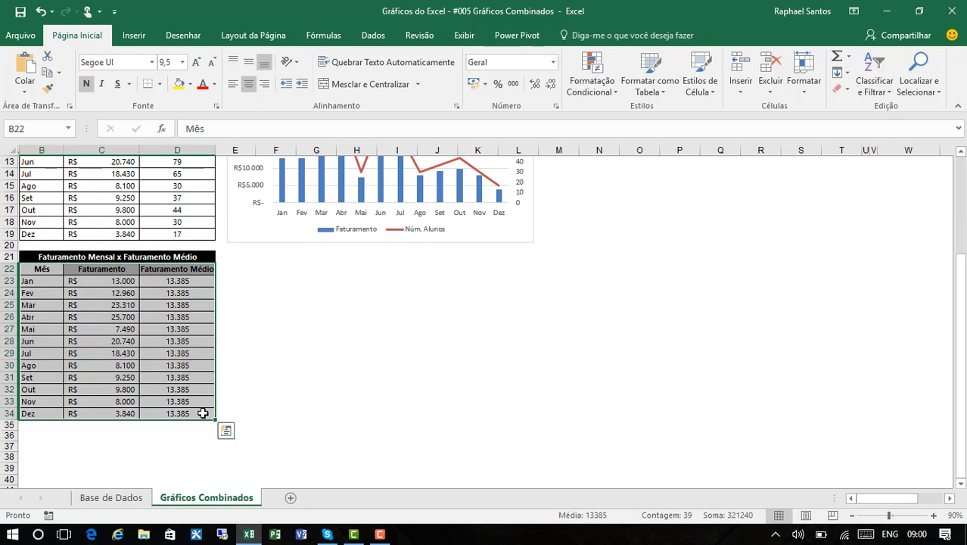
pyautogui.click(140, 42)
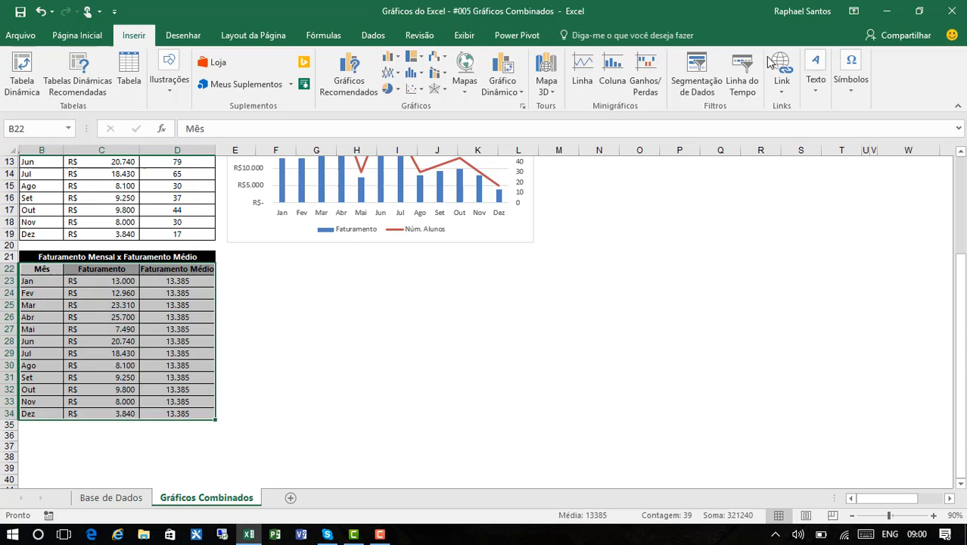
pyautogui.click(392, 59)
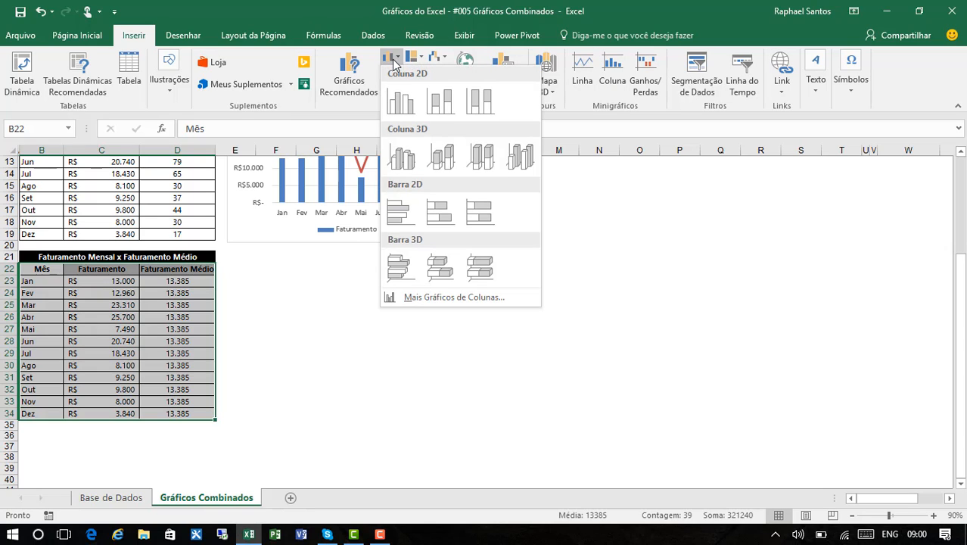
pyautogui.click(413, 105)
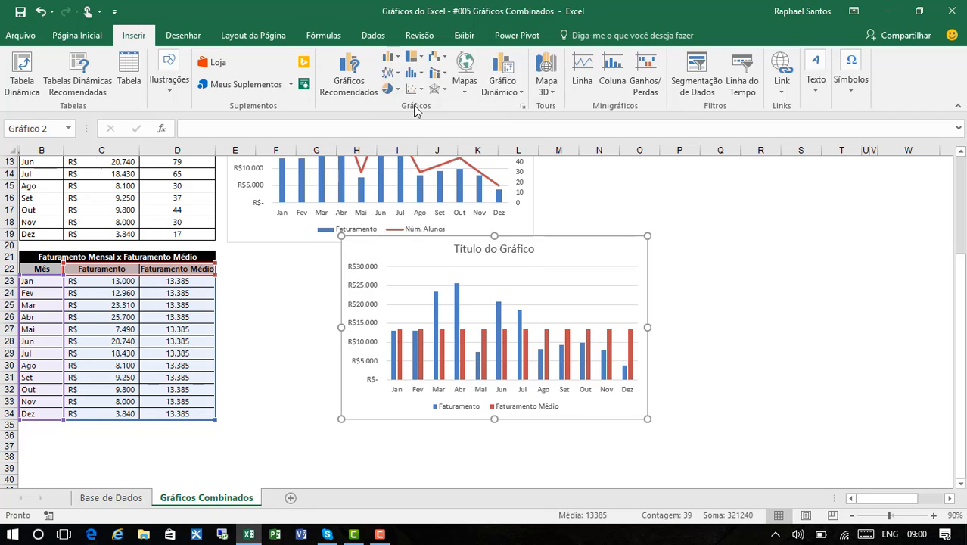
pyautogui.moveTo(598, 255); pyautogui.dragTo(485, 266)
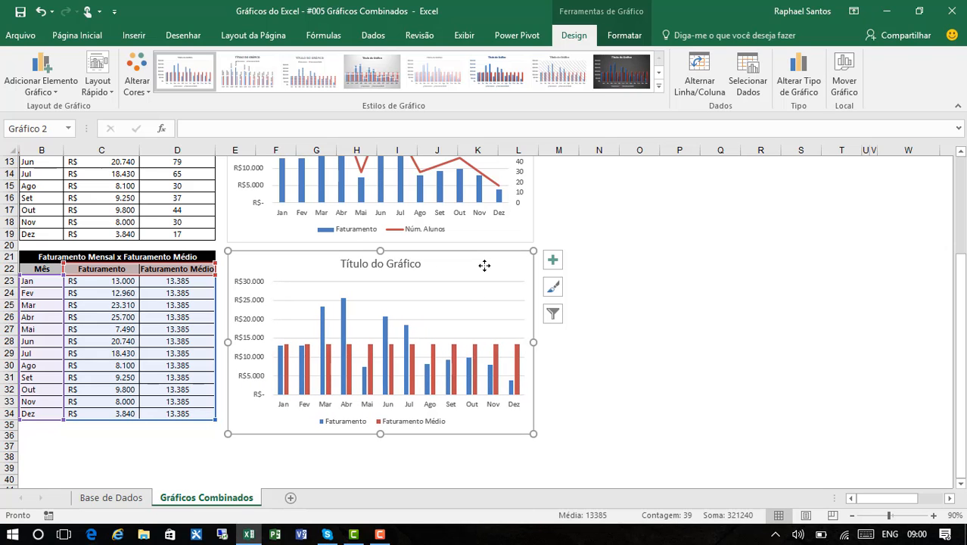
# Change the second chart to a combination with Faturamento as clustered columns and Faturamento Médio as a line
pyautogui.click(813, 90)
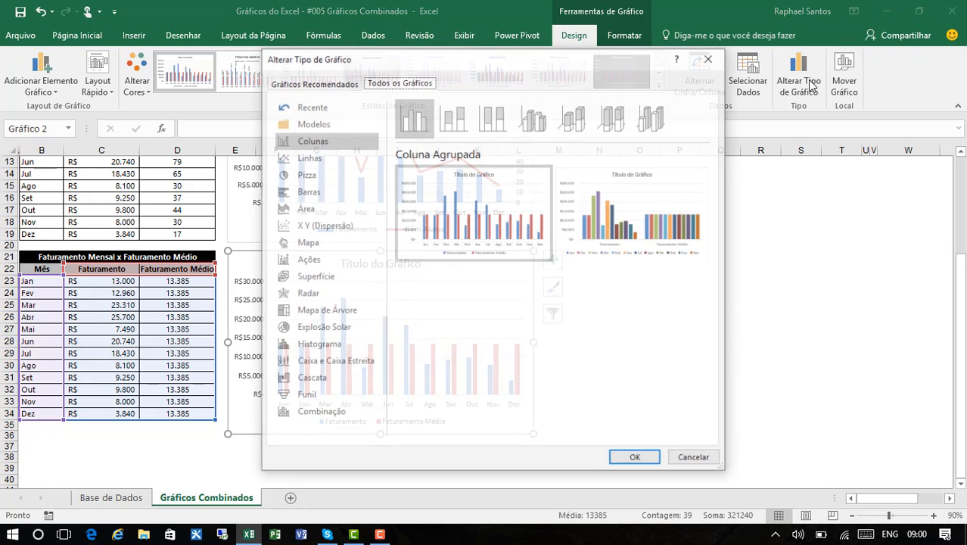
pyautogui.click(338, 416)
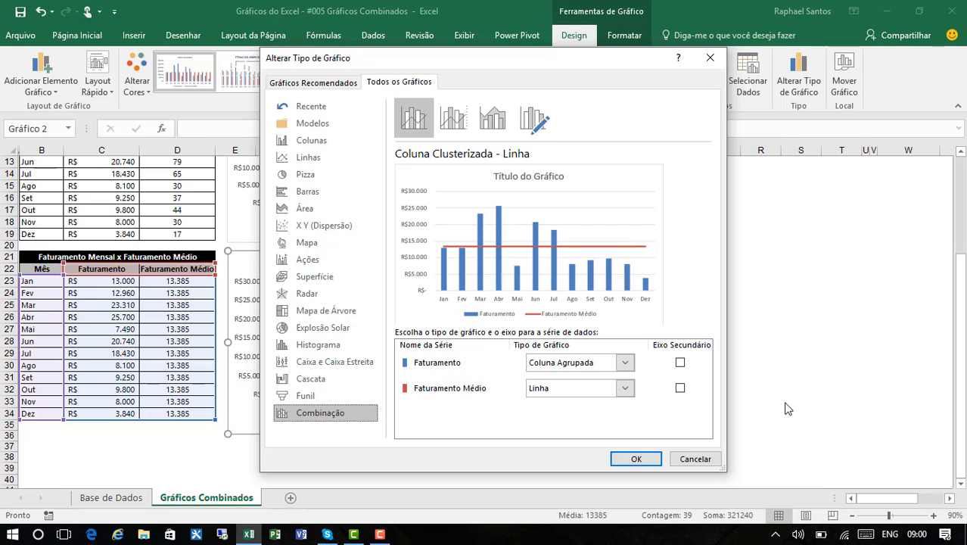
pyautogui.click(638, 458)
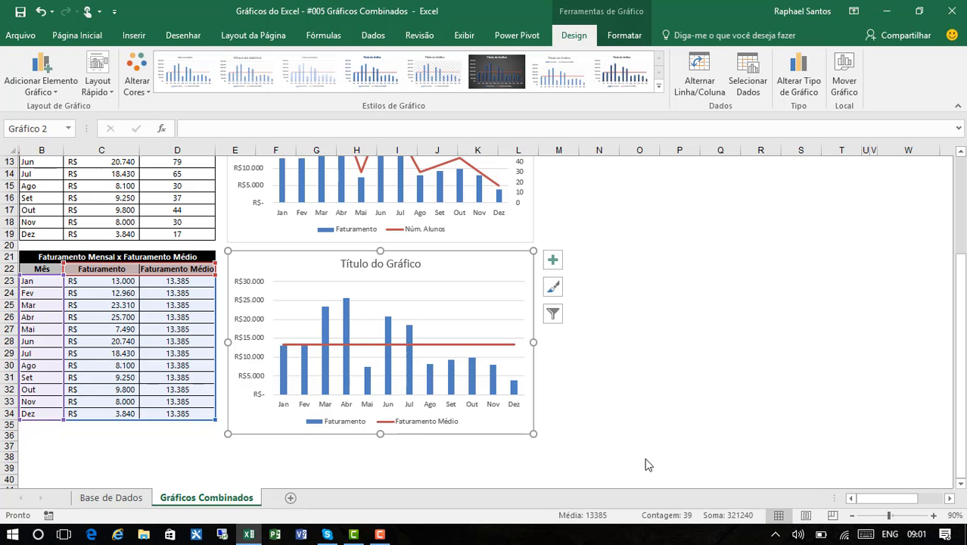
# Change the Faturamento series of the second combination chart to the Área chart type
pyautogui.click(798, 84)
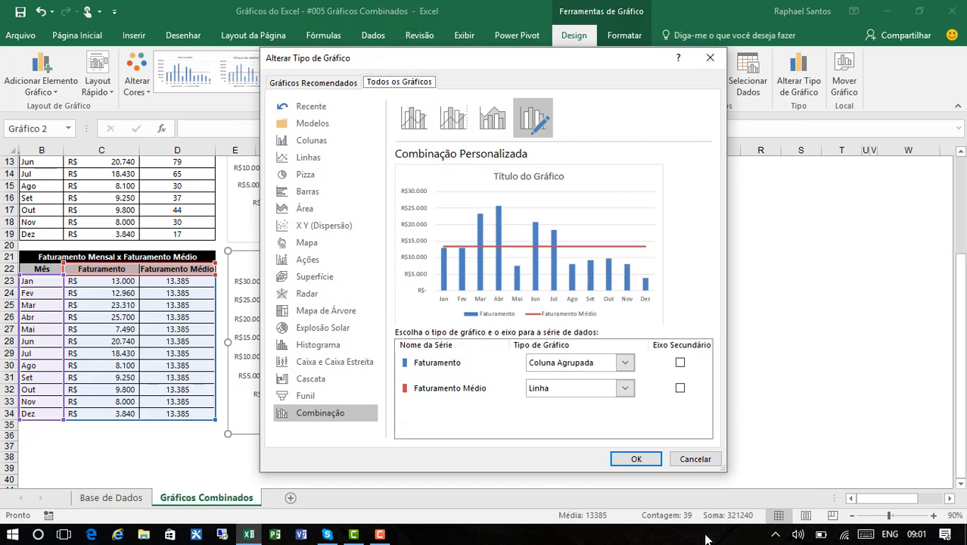
pyautogui.click(539, 365)
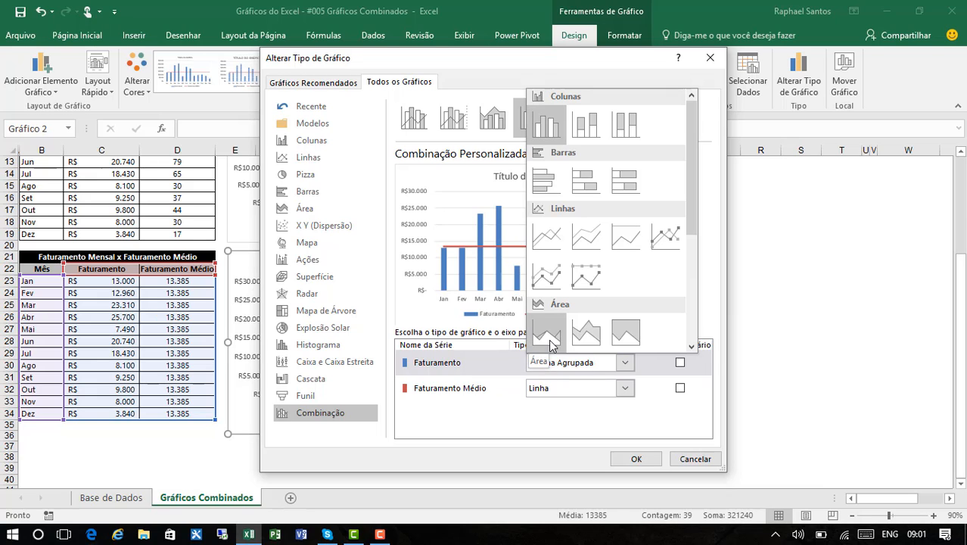
pyautogui.click(548, 333)
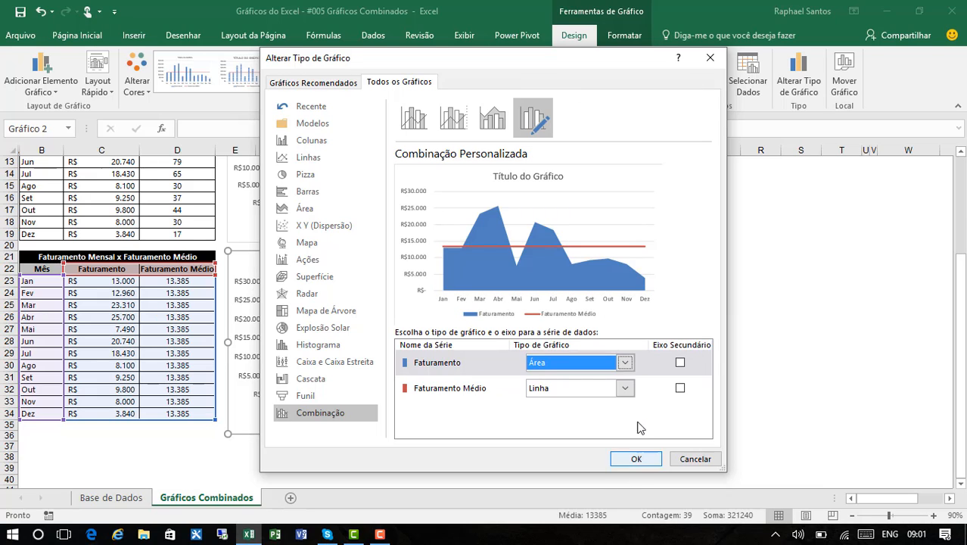
pyautogui.click(644, 464)
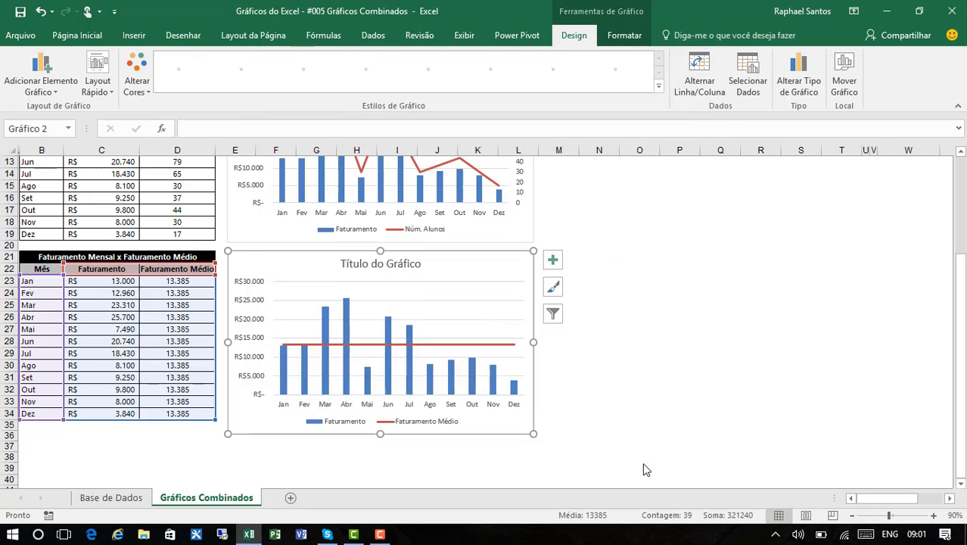
pyautogui.click(643, 466)
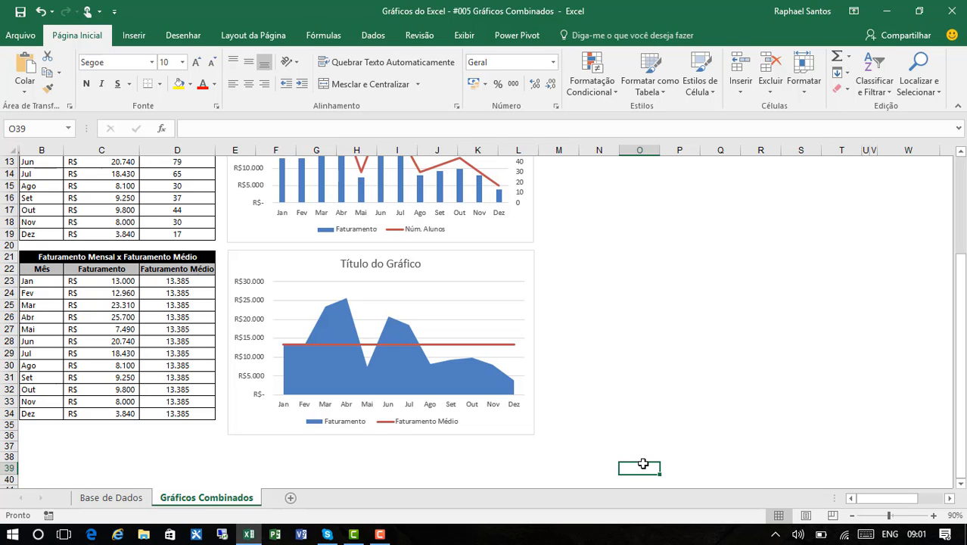
pyautogui.scroll(4, 643, 464)
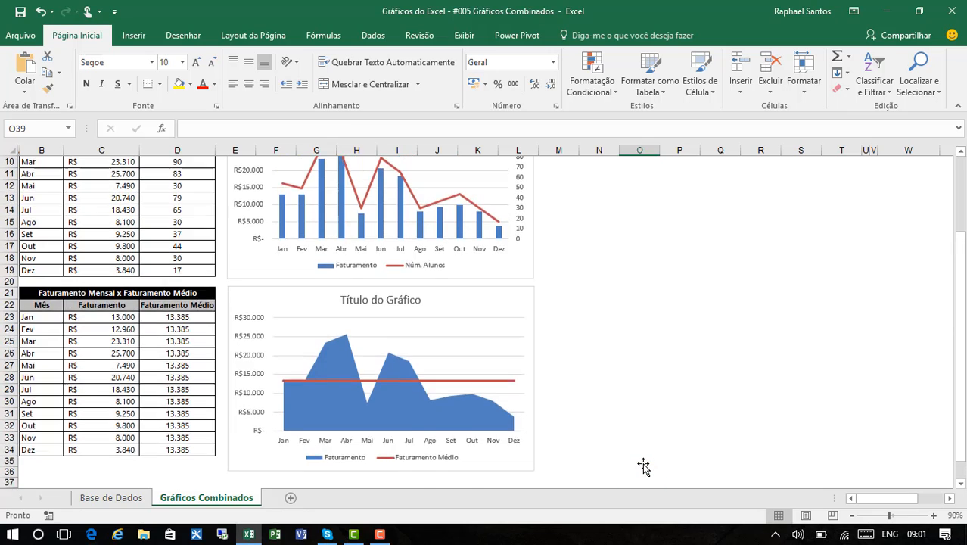